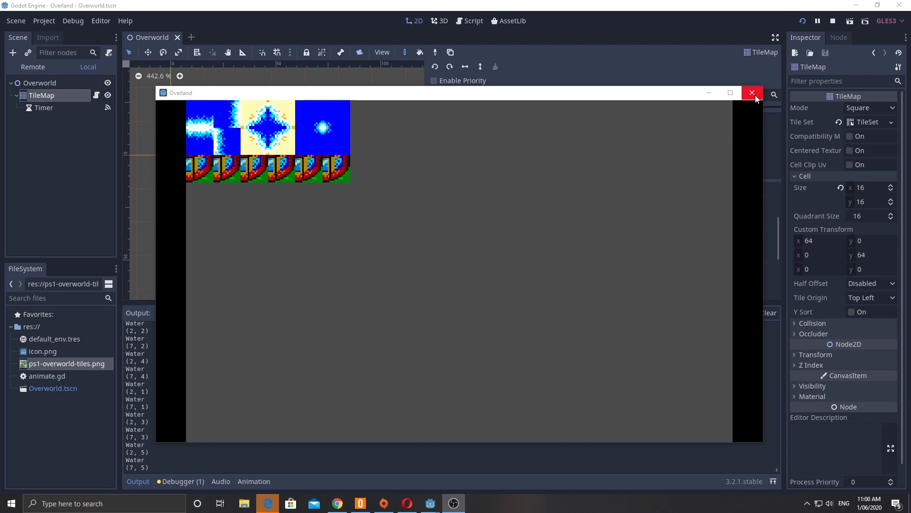
- Close the running game window and create a 2D root node named World
click(752, 92)
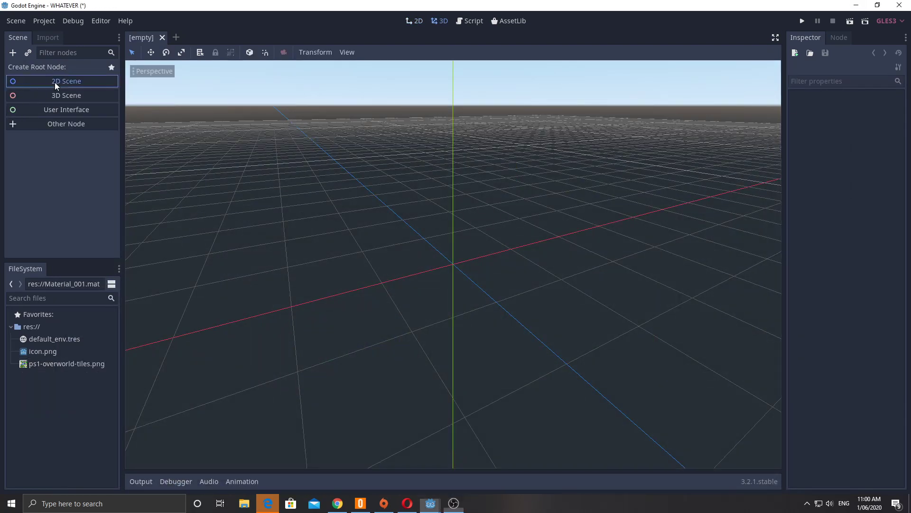
click(56, 82)
double_click(41, 72)
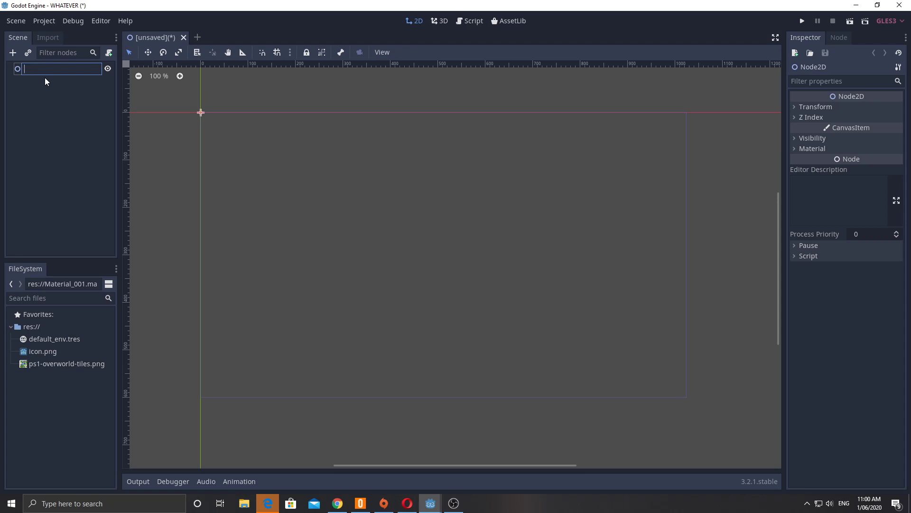
text(World)
key(Return)
- Add a TileMap child node under World
click(13, 53)
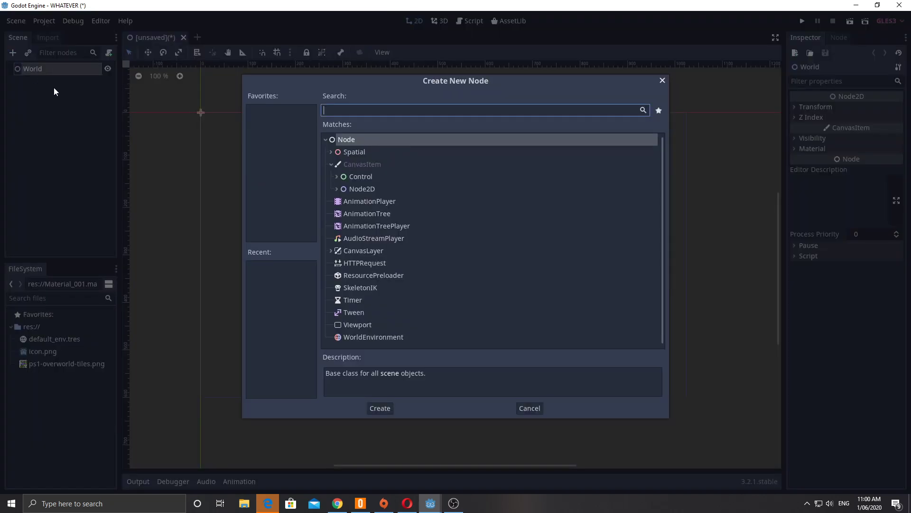
text(tilemap)
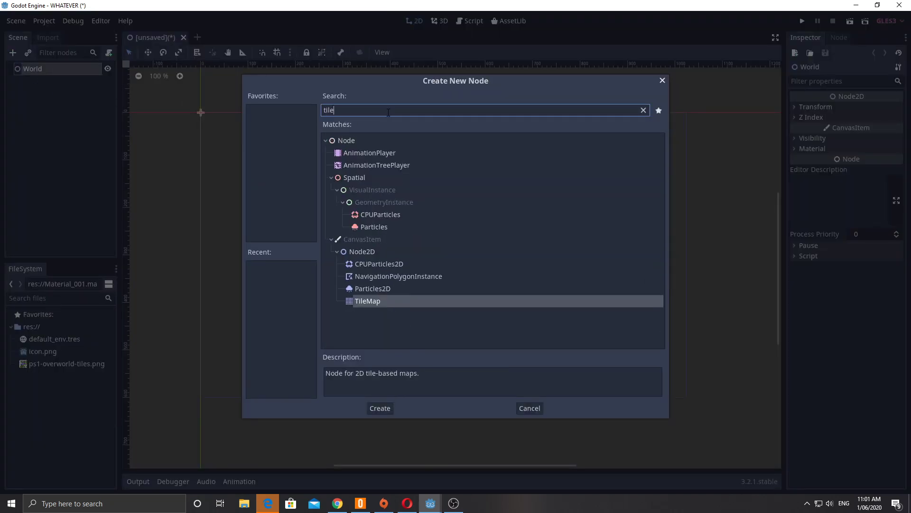
key(Return)
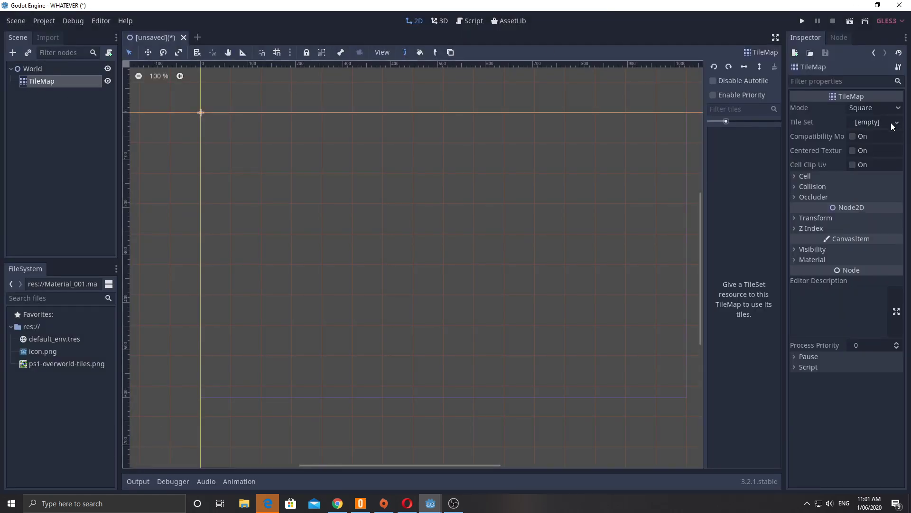
- Give the TileMap a new empty TileSet and open it for editing
click(873, 125)
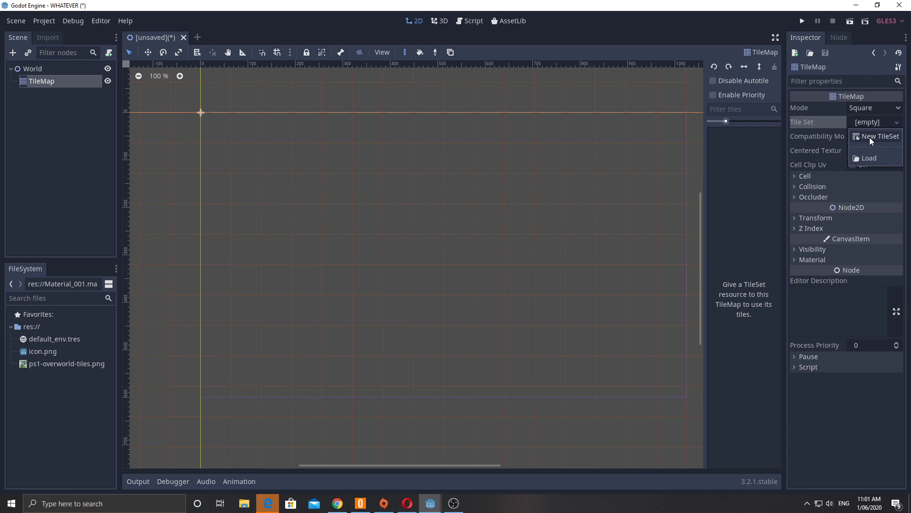
click(870, 137)
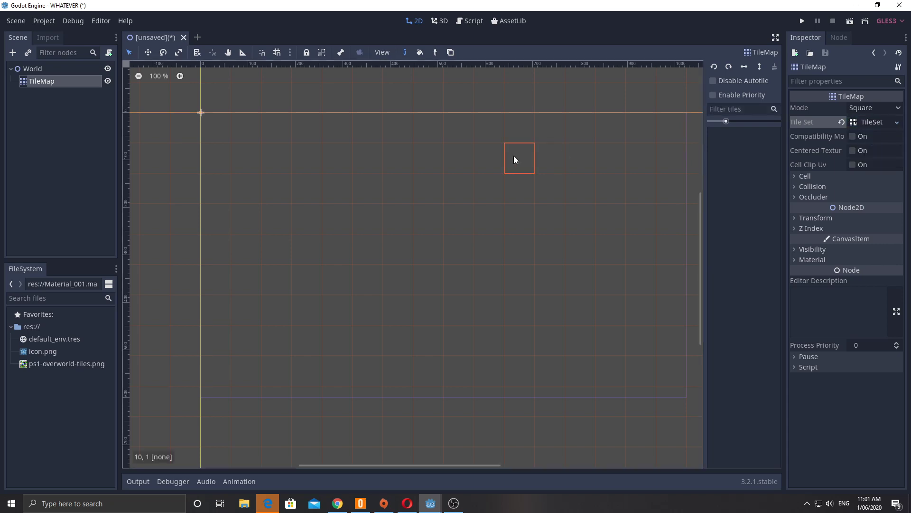
click(873, 121)
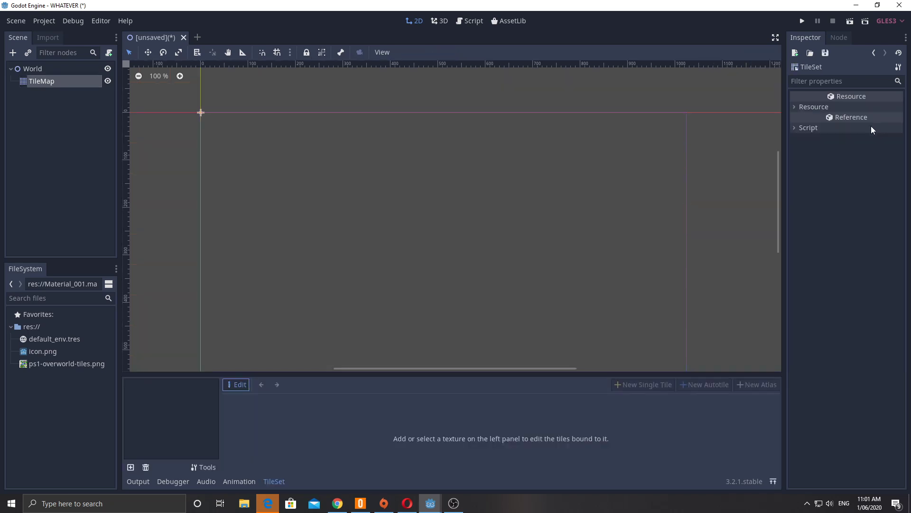
- Add ps1-overworld-tiles.png as the TileSet texture and enlarge the bottom editor panel
click(130, 467)
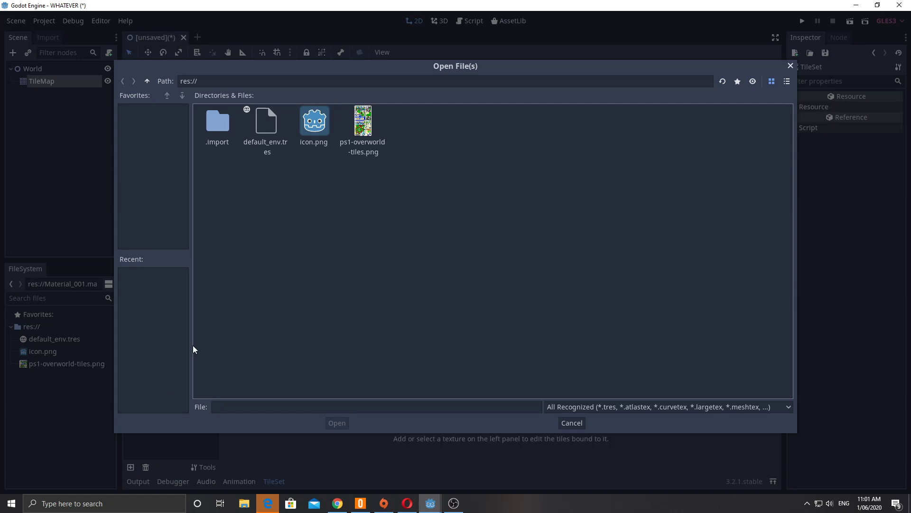
double_click(363, 124)
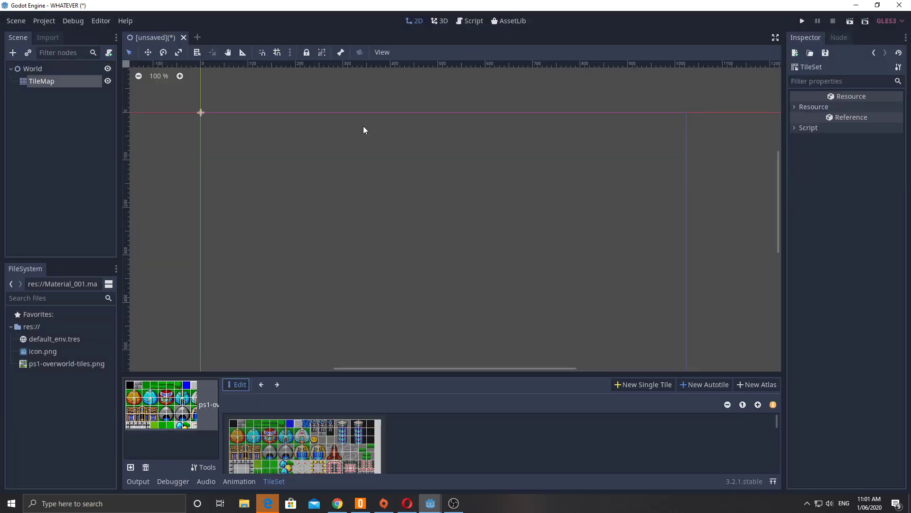
drag(315, 374, 314, 238)
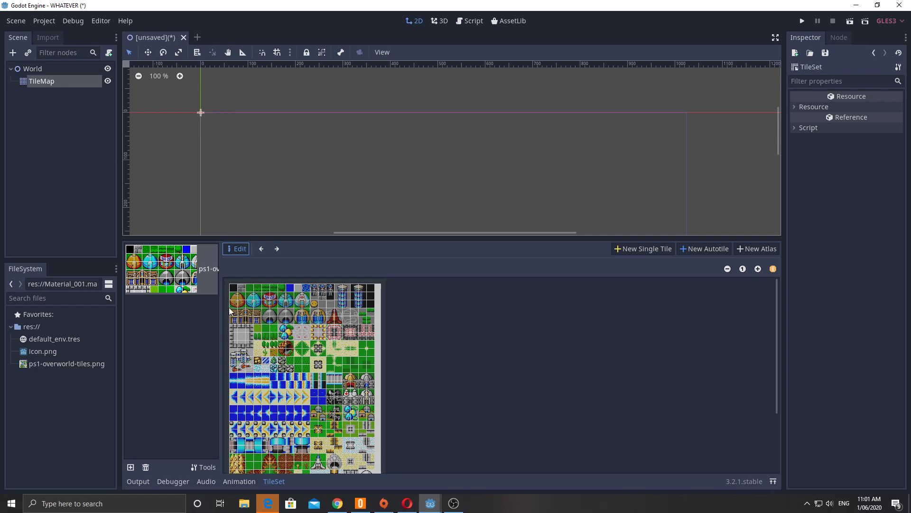
- Reimport ps1-overworld-tiles.png with the 2D Pixel import preset
click(49, 364)
click(47, 37)
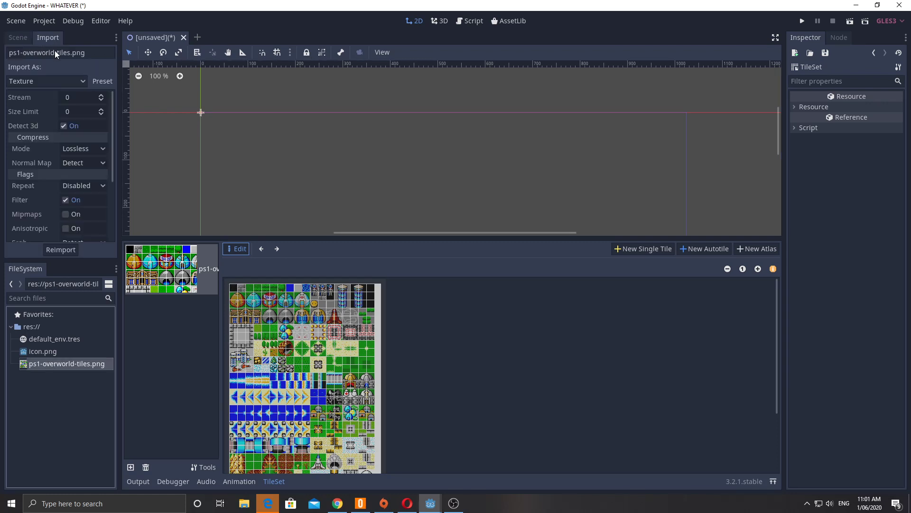
click(96, 81)
click(107, 117)
click(56, 251)
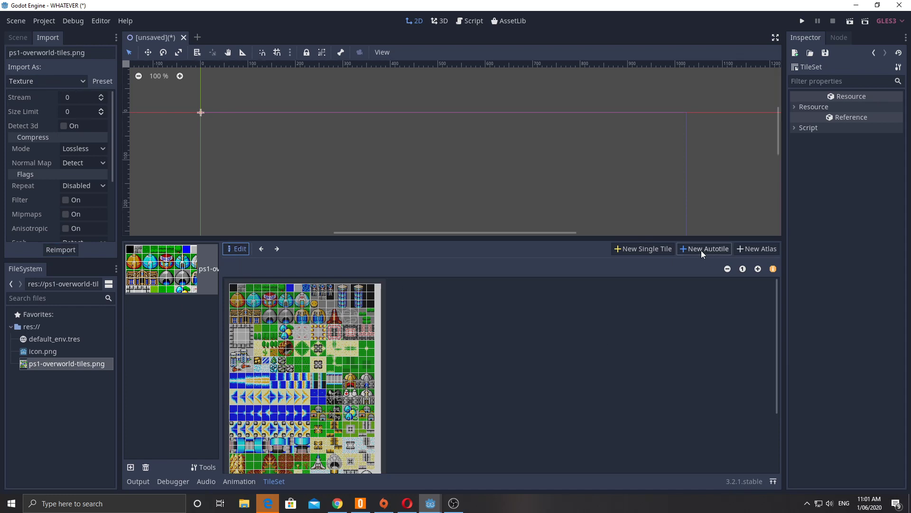
- Create a new atlas region over the top-left tiles with a 16×16 subtile size
click(765, 249)
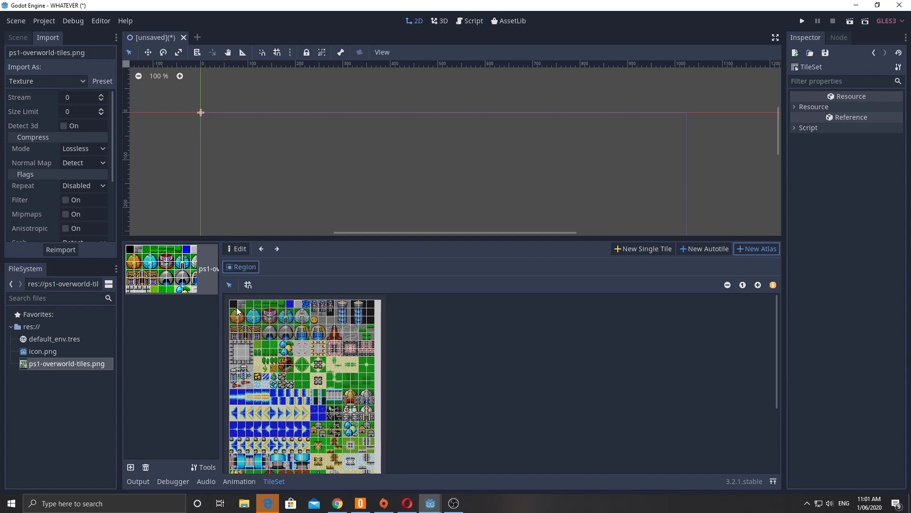
drag(233, 304, 321, 346)
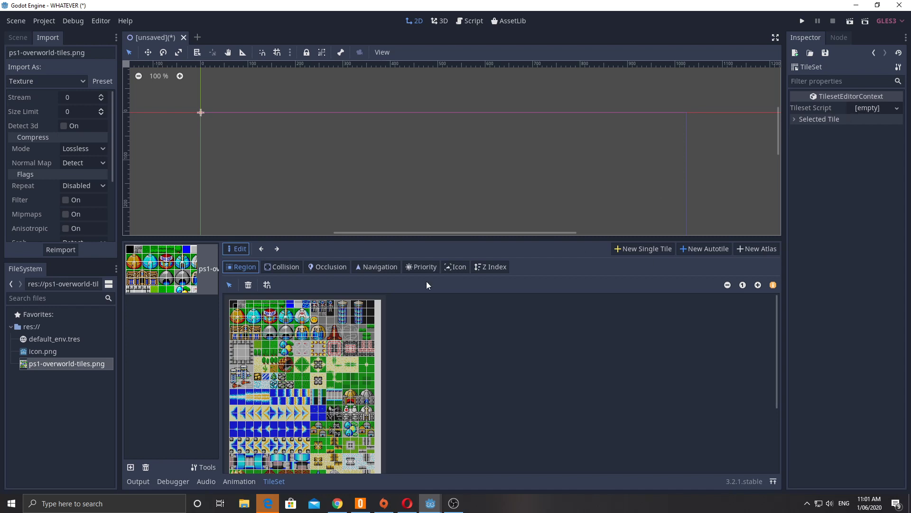
click(795, 118)
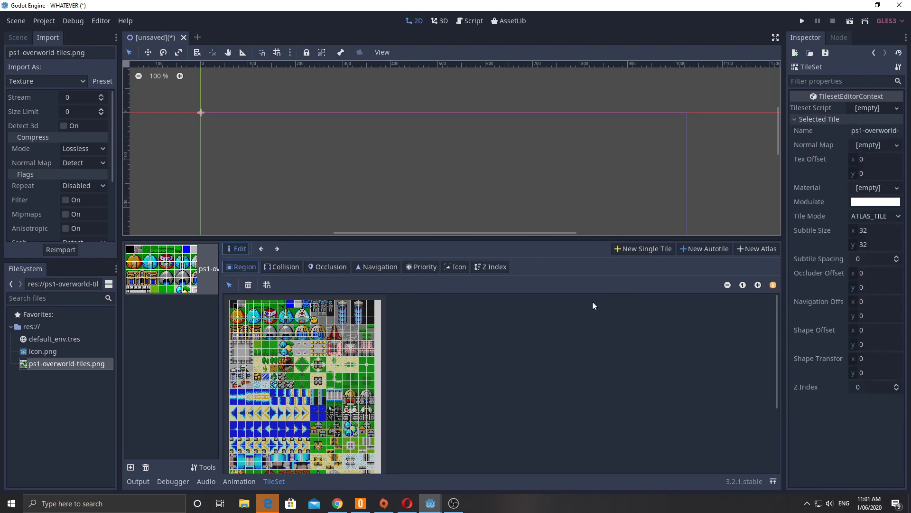
click(867, 231)
text(16)
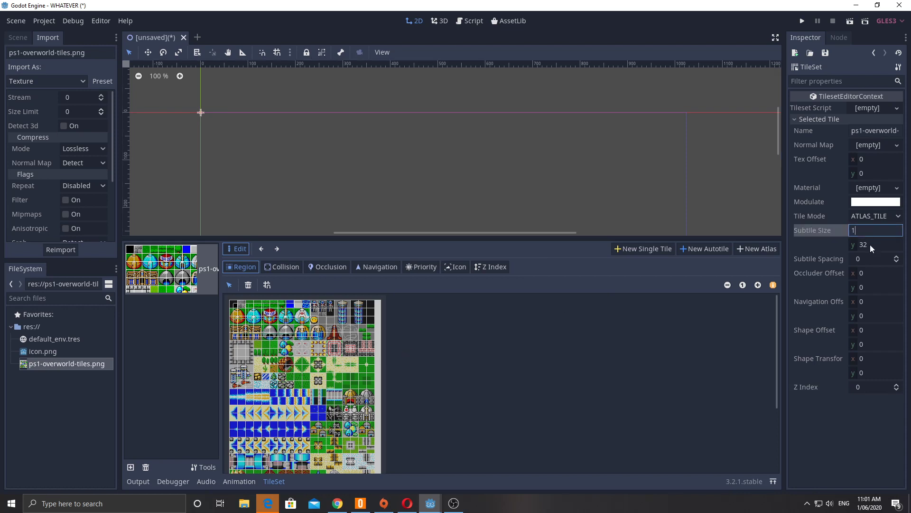
click(871, 245)
text(16)
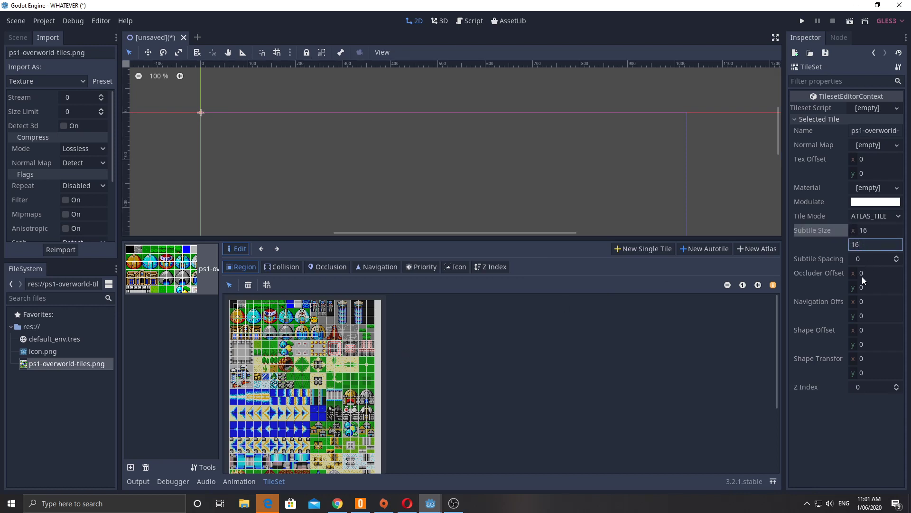
- Set the selected tile's occluder, navigation and shape offset values to 1
click(864, 273)
text(1)
click(867, 288)
text(1)
click(866, 302)
text(1)
click(866, 316)
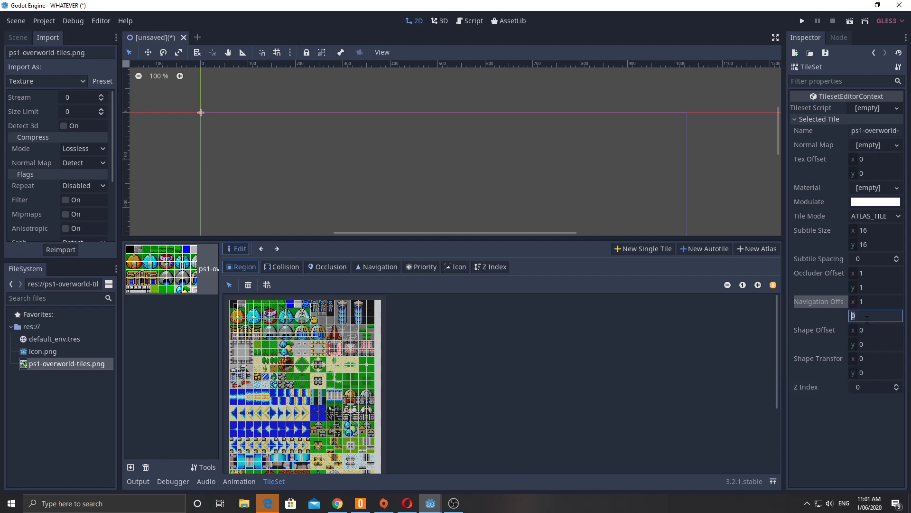
text(1)
click(866, 331)
text(1)
click(866, 342)
text(1)
click(867, 373)
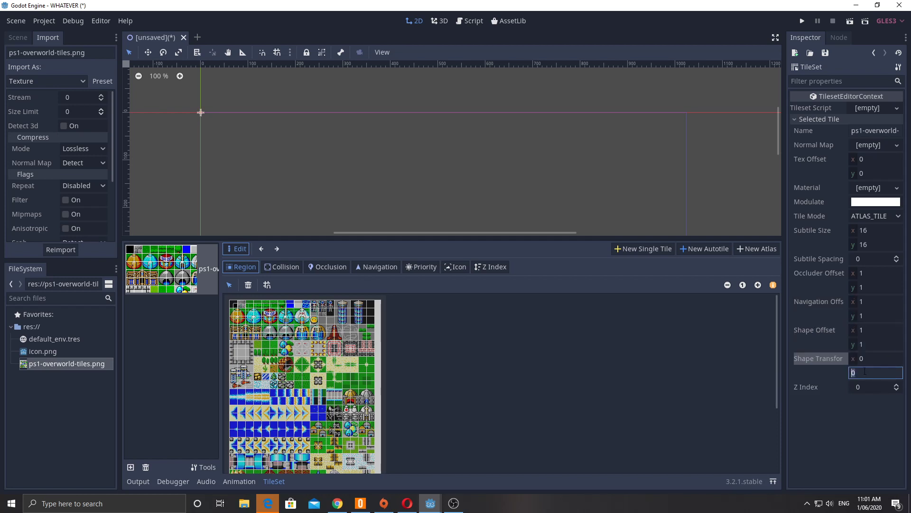
text(1)
- Enable grid snapping with a 16×16 step and separation of 1
click(267, 285)
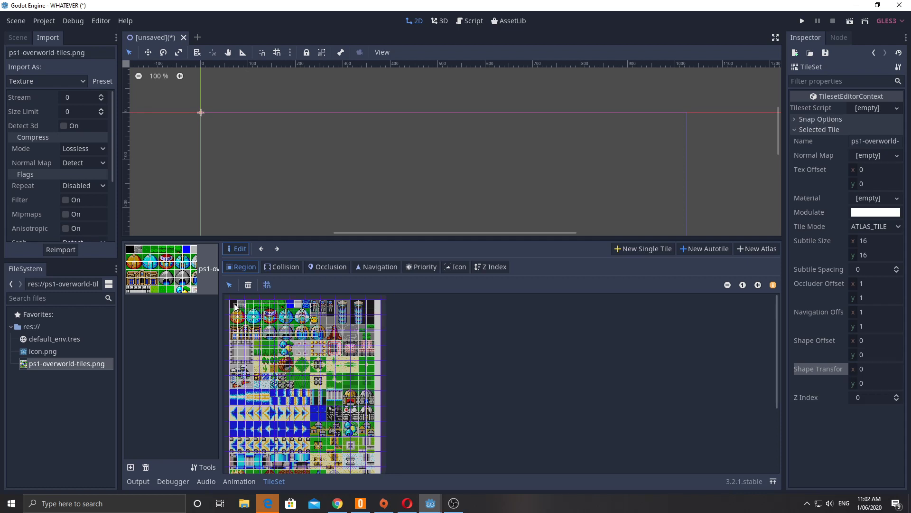
click(798, 120)
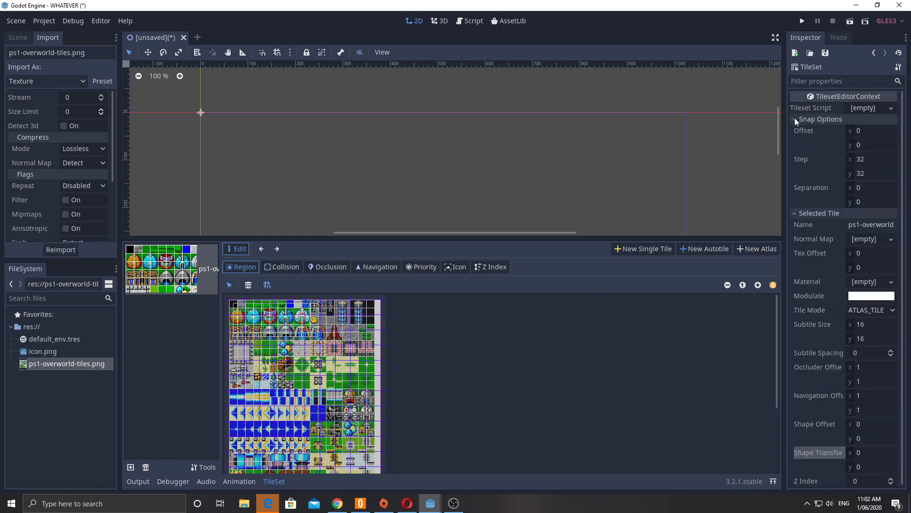
click(869, 162)
text(16)
key(Tab)
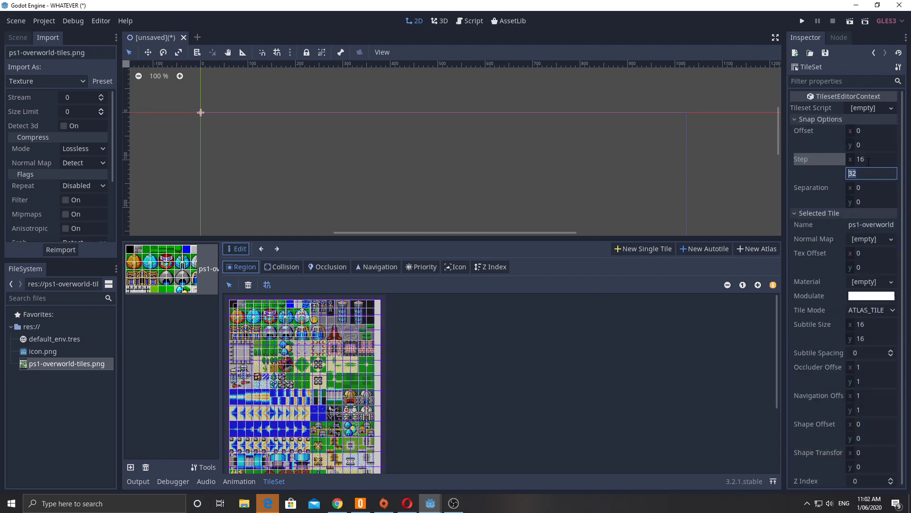
text(16)
key(Tab)
key(Tab)
text(1)
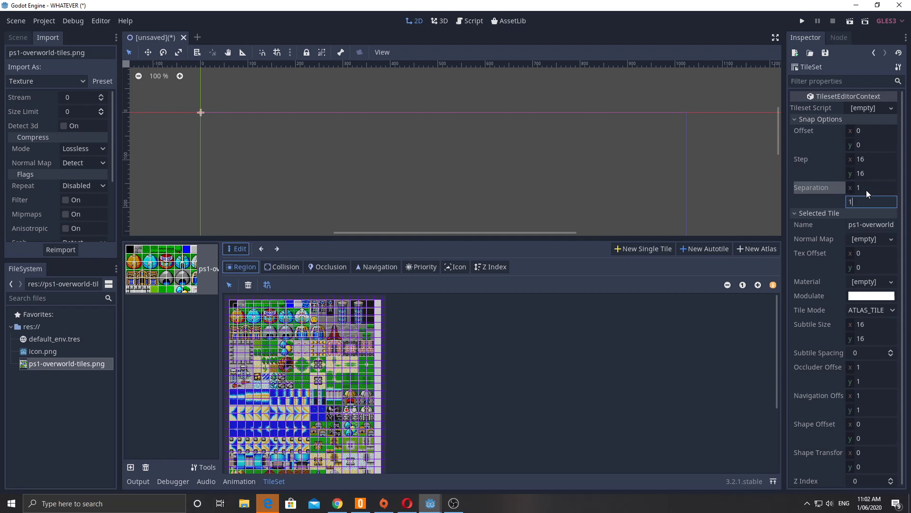
- Set the snap grid offset to 1, 1
click(870, 133)
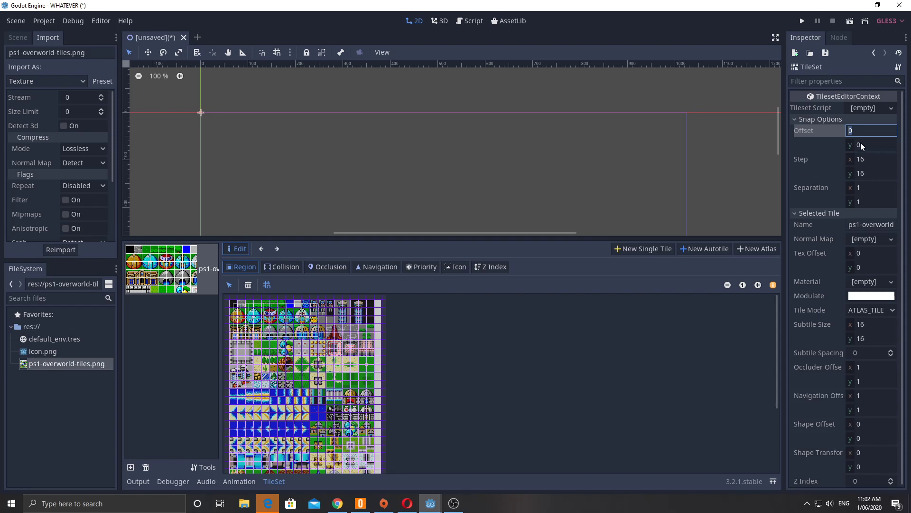
text(1)
click(863, 145)
text(1)
key(Return)
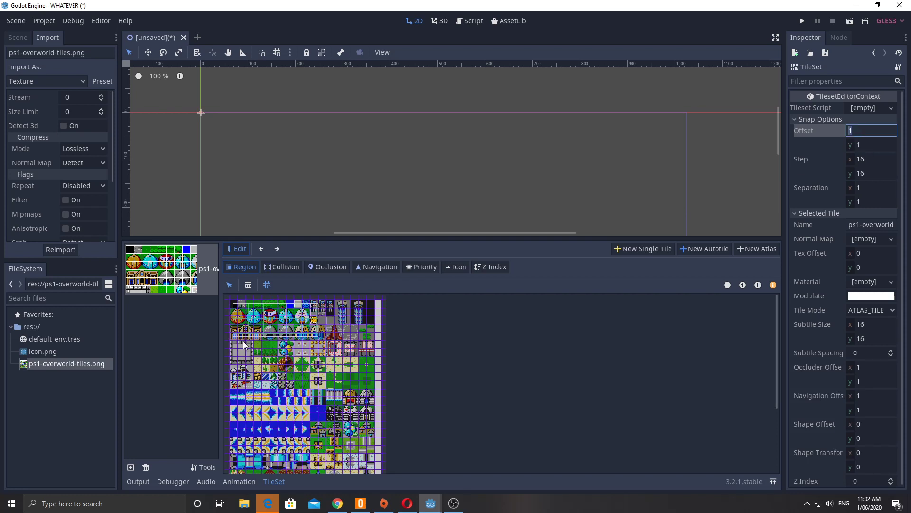
- Draw a tile region across the atlas and set its texture offset to 1, 1
drag(252, 329, 339, 339)
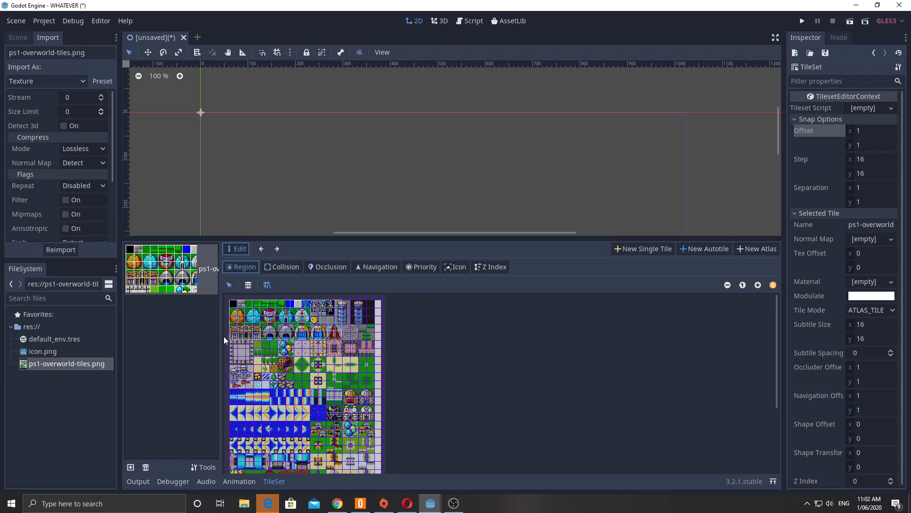
click(863, 253)
text(1)
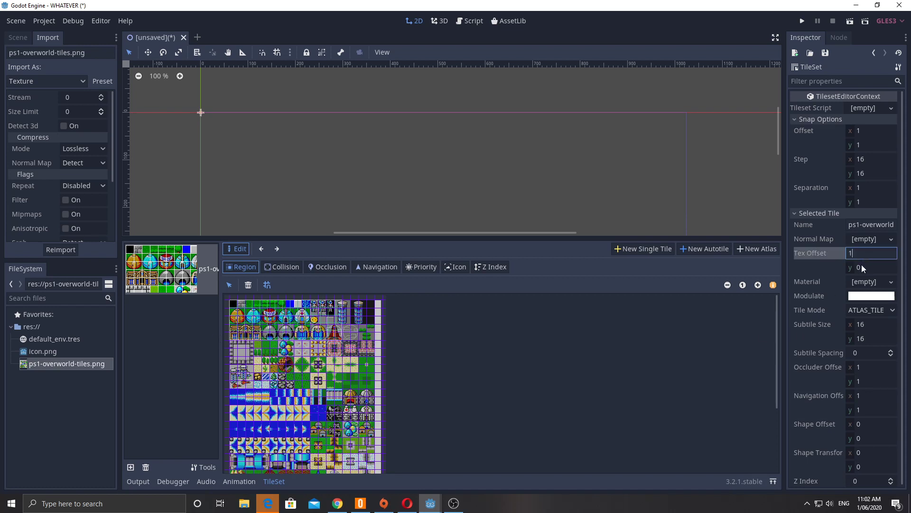
click(864, 268)
text(1)
click(267, 323)
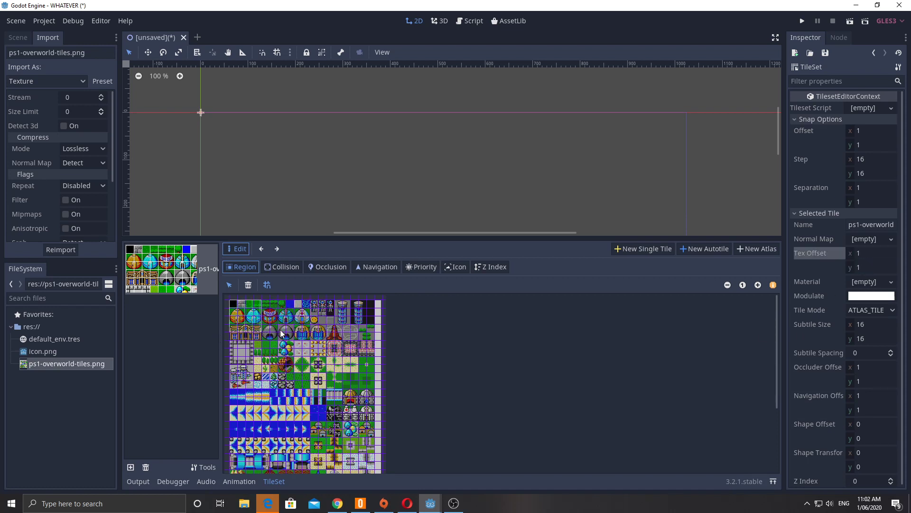
- Zoom into the atlas and select the green grass tile in the top row
click(758, 285)
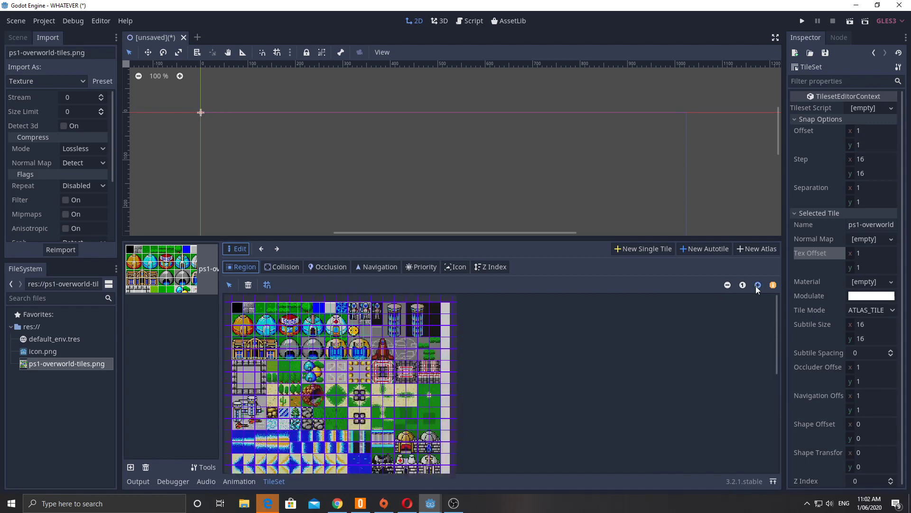
click(757, 285)
click(758, 284)
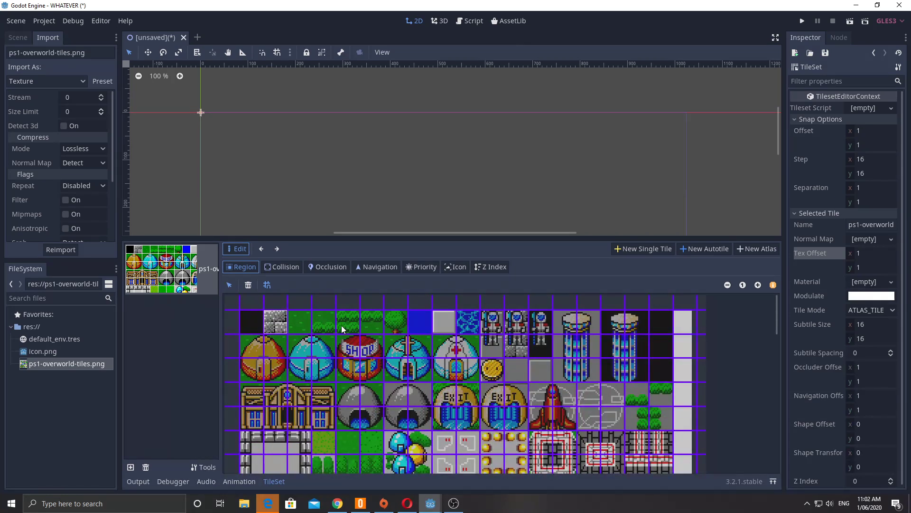
click(306, 327)
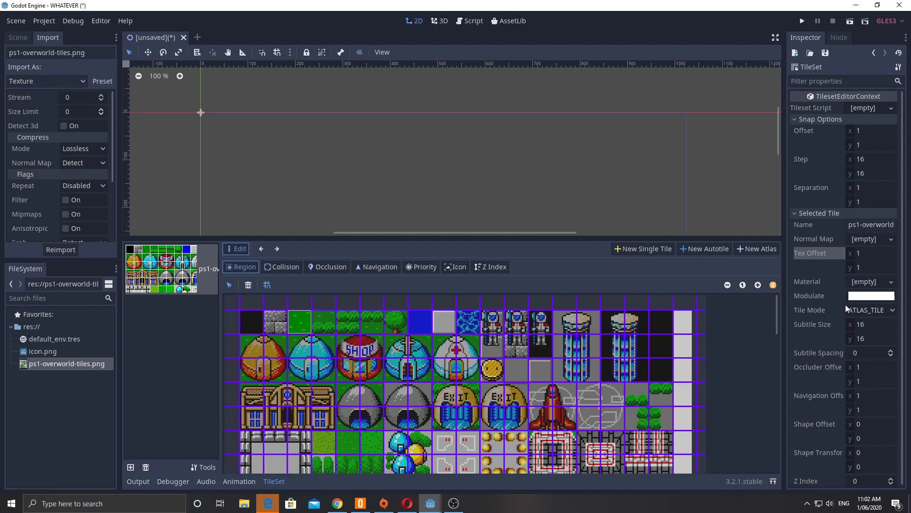
scroll(834, 323, down, 1)
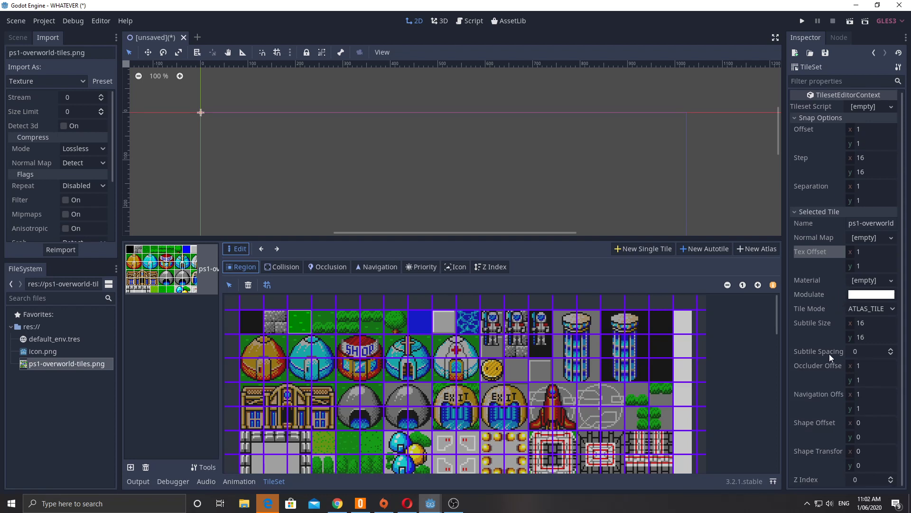
- Set the tile's shape offset to 1, 1, redraw the top-left region, and set subtile spacing to 1
click(865, 423)
text(1)
key(Tab)
text(1)
click(866, 448)
text(1)
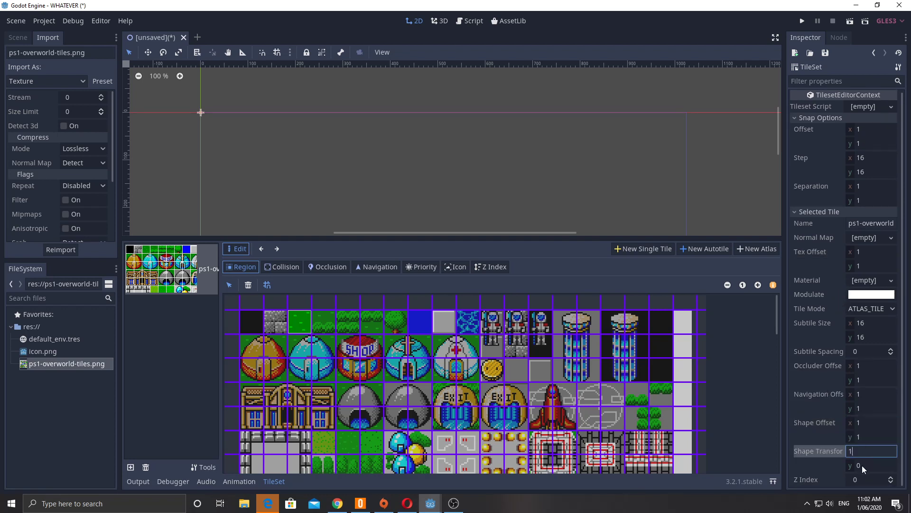
drag(245, 332, 524, 380)
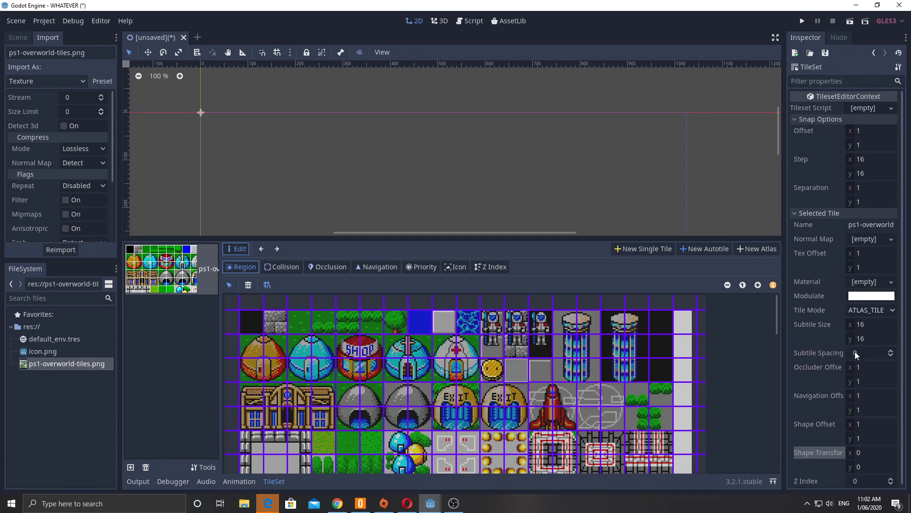
click(891, 351)
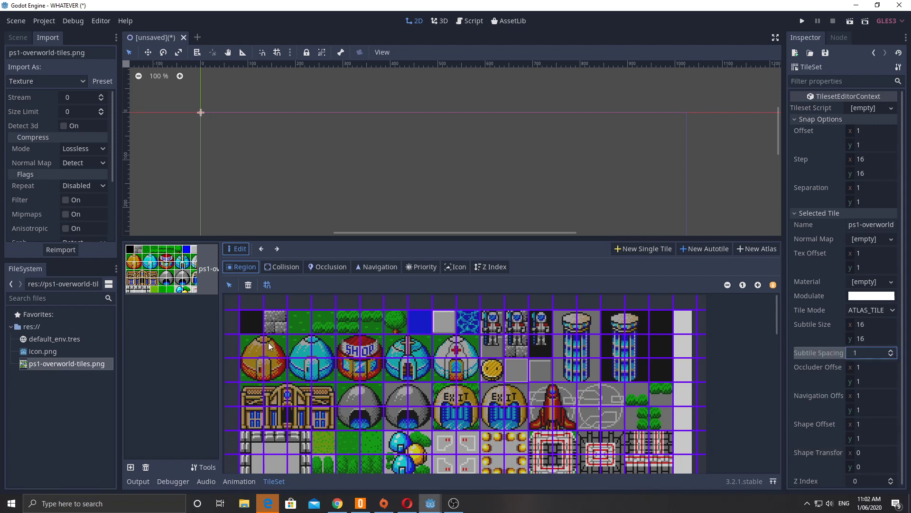
- Outline the atlas region over the town tiles, starting from the top-left tile
drag(241, 312, 444, 384)
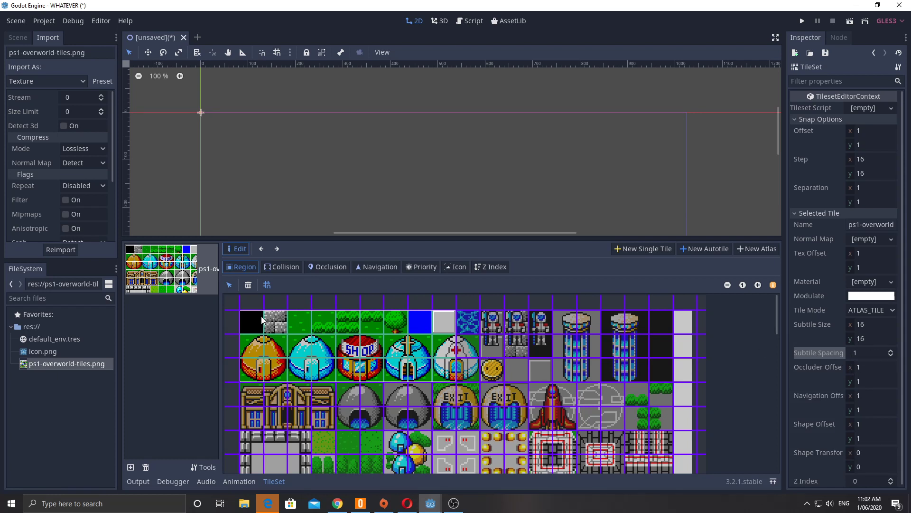
drag(262, 319, 599, 424)
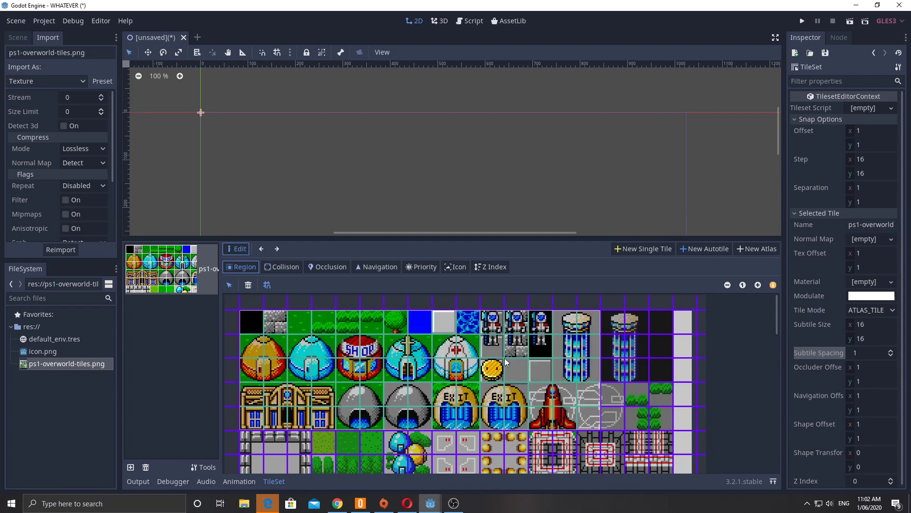
click(455, 268)
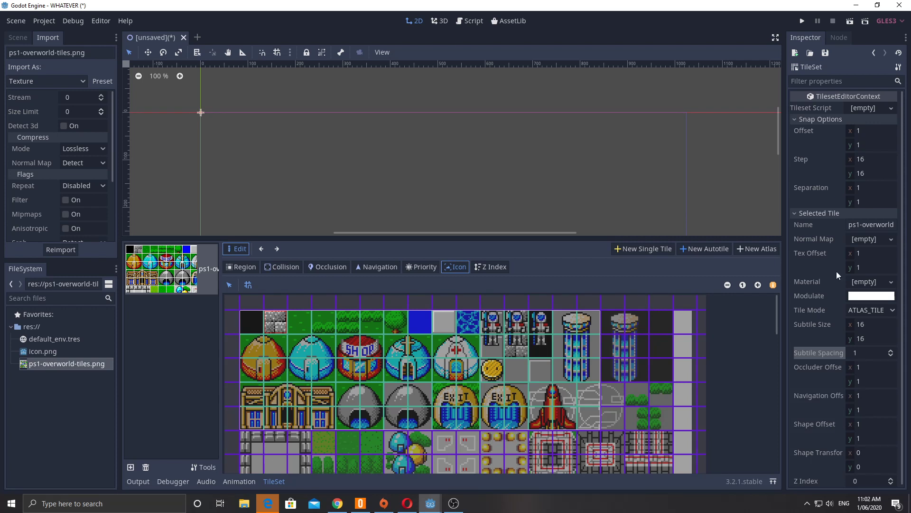
- Rename the atlas tile to TownTiles and begin another new atlas region
click(877, 225)
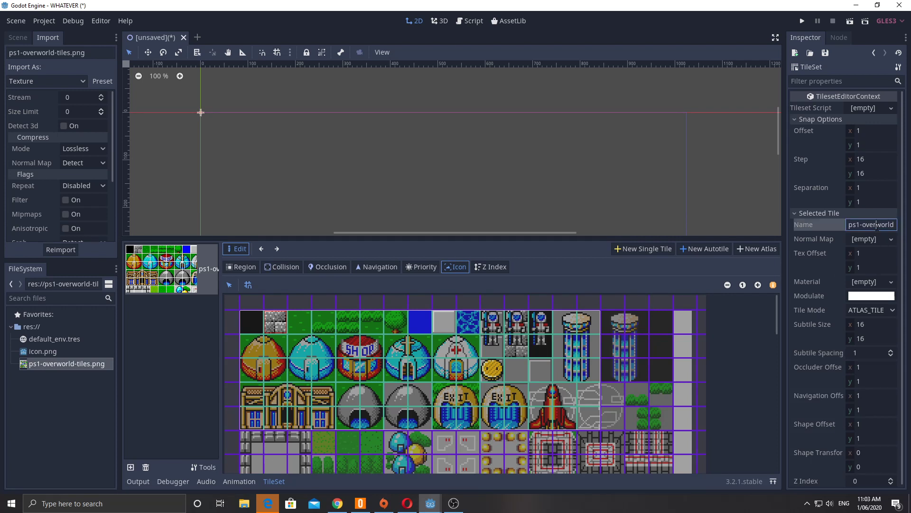
key(ctrl+a)
text(TownTiles)
key(Return)
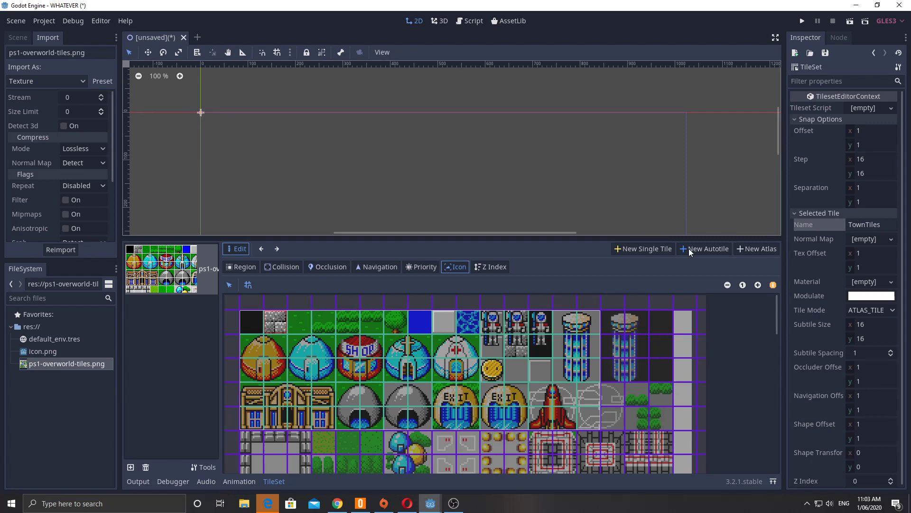
click(745, 248)
scroll(306, 352, down, 2)
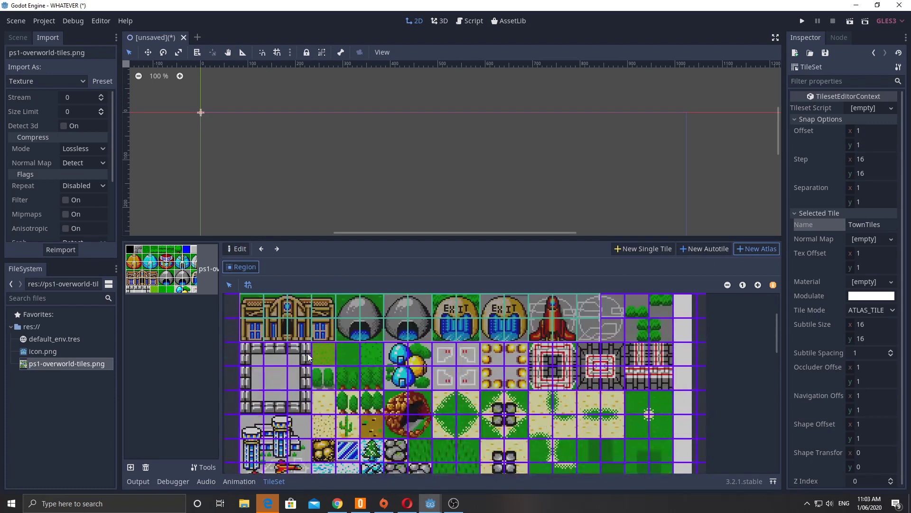
scroll(309, 352, up, 3)
scroll(315, 354, down, 5)
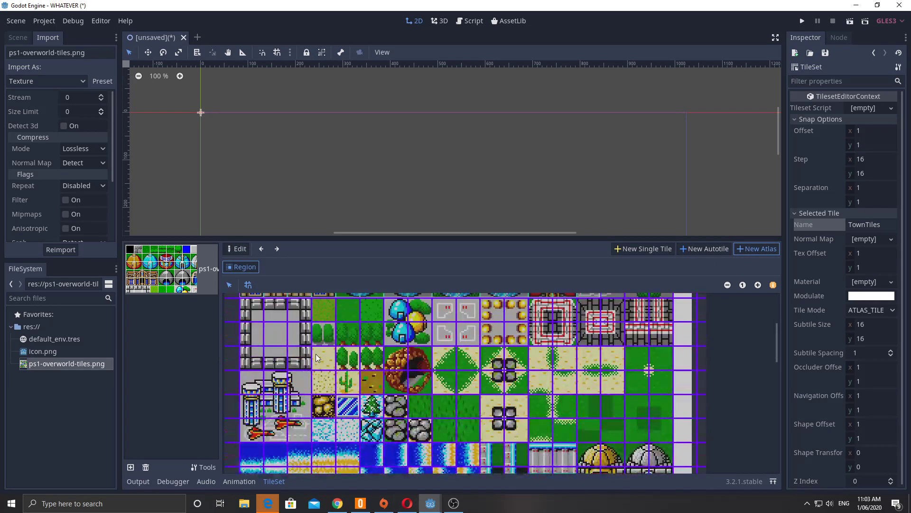
scroll(316, 354, down, 5)
scroll(315, 354, up, 2)
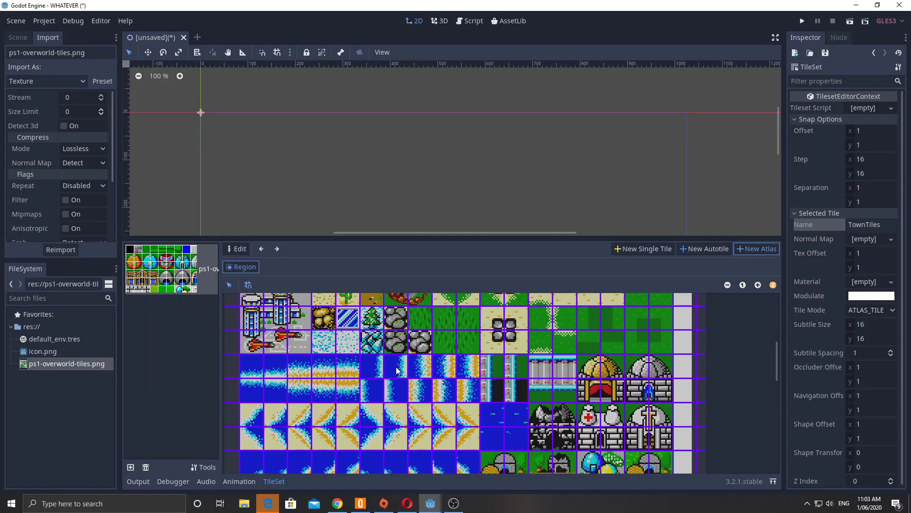
scroll(443, 445, down, 2)
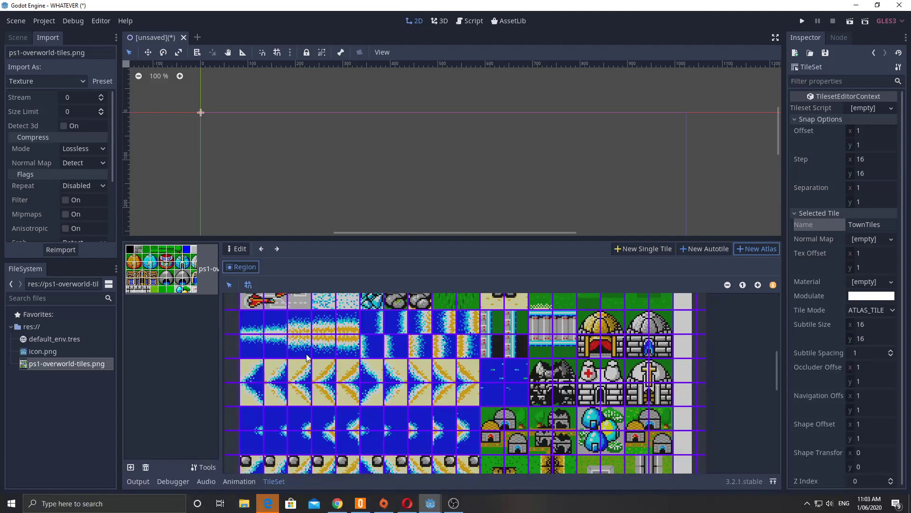
scroll(295, 372, up, 1)
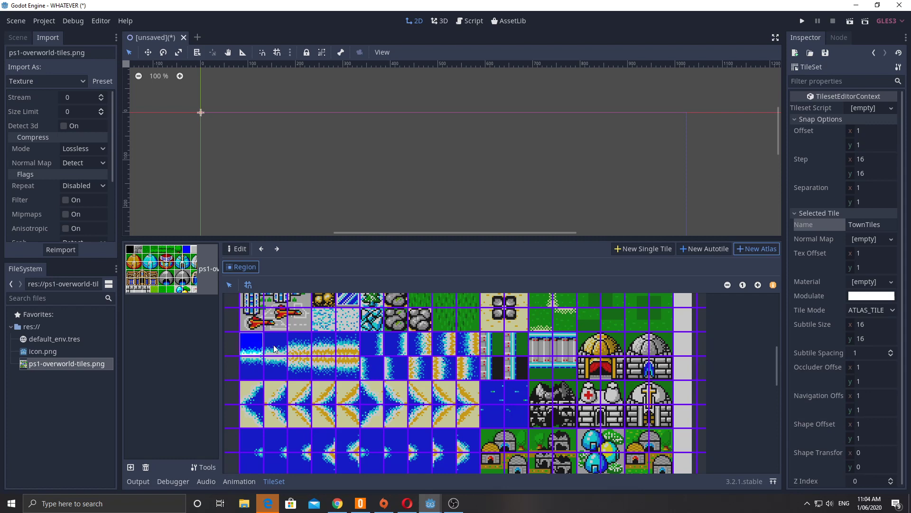
- Draw the new atlas region over the blue water tiles
drag(274, 344, 465, 462)
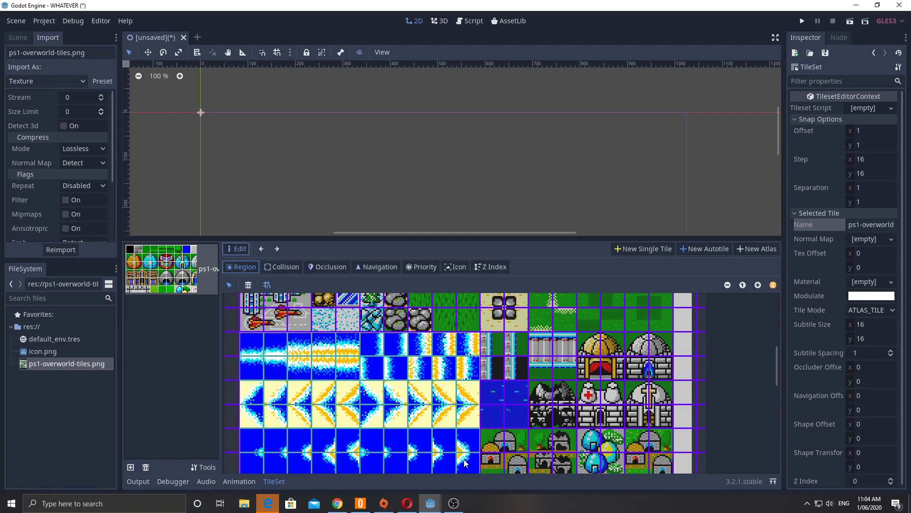
scroll(455, 449, down, 3)
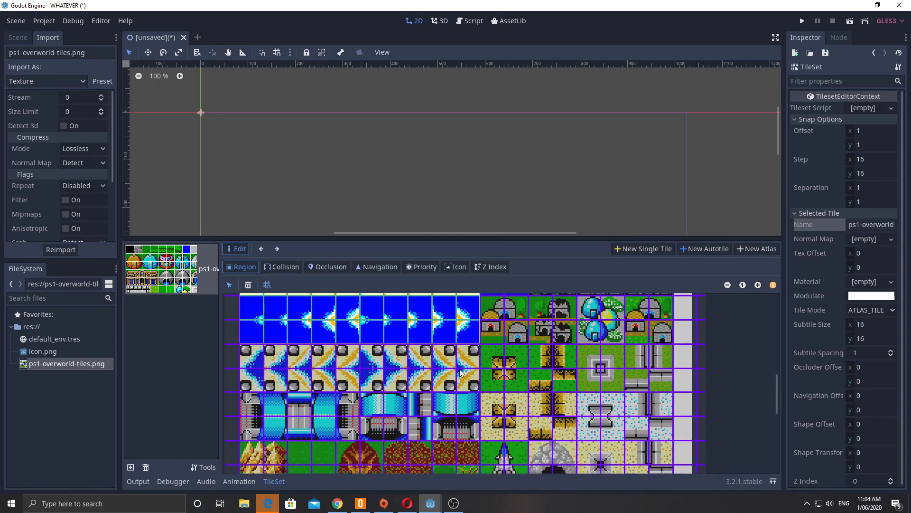
scroll(449, 391, up, 3)
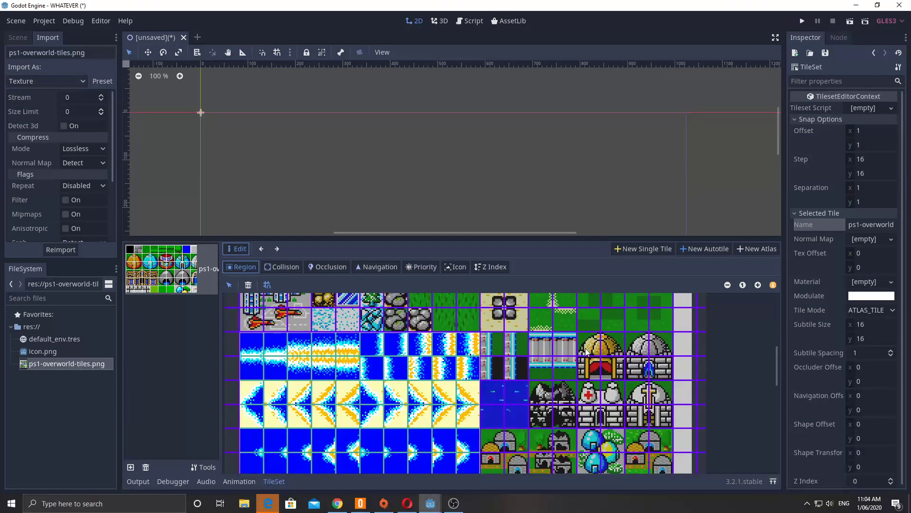
- Rename the new atlas region to WaterTiles
click(864, 224)
key(ctrl+a)
text(WaterTiles)
key(Return)
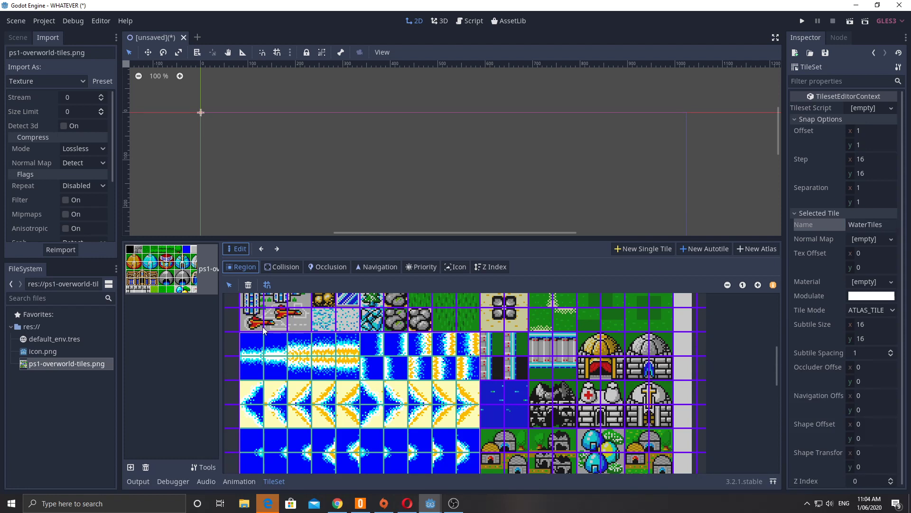